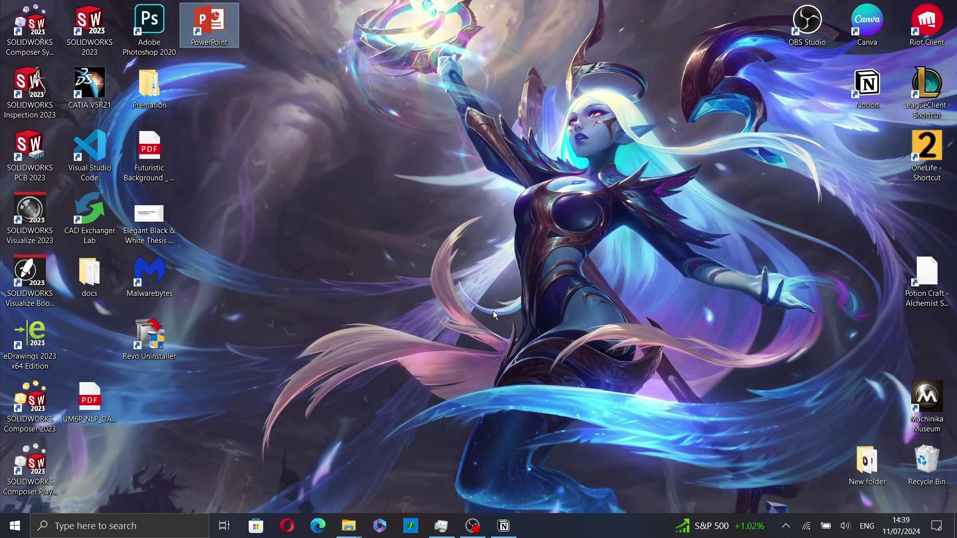
Launch PowerPoint from its desktop shortcut
double_click(221, 23)
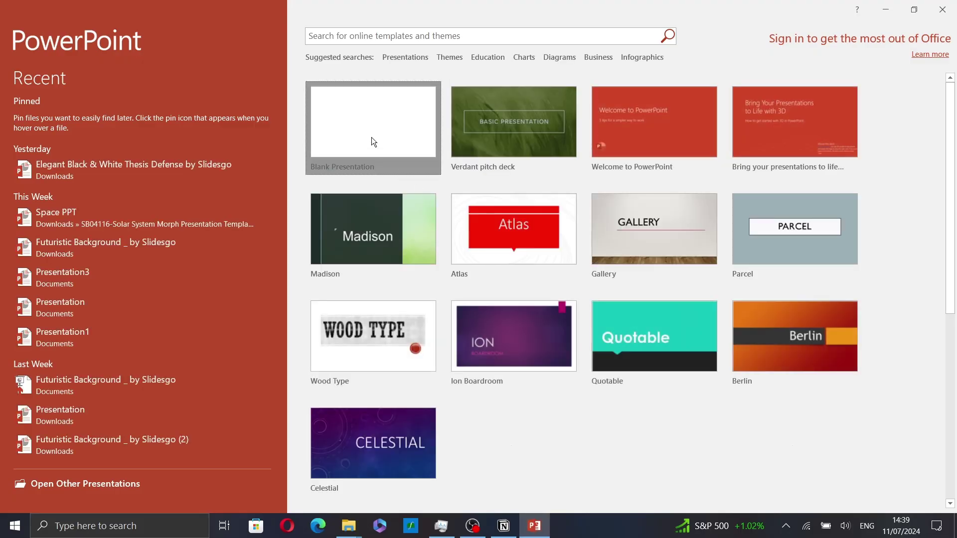
Start a blank presentation and delete both title slide placeholders
click(371, 137)
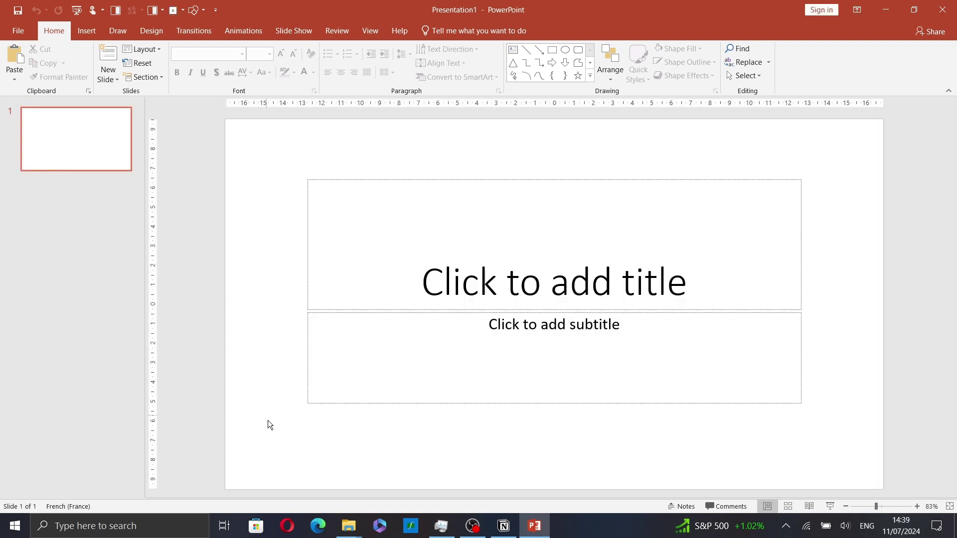
drag(267, 421, 875, 135)
key(Delete)
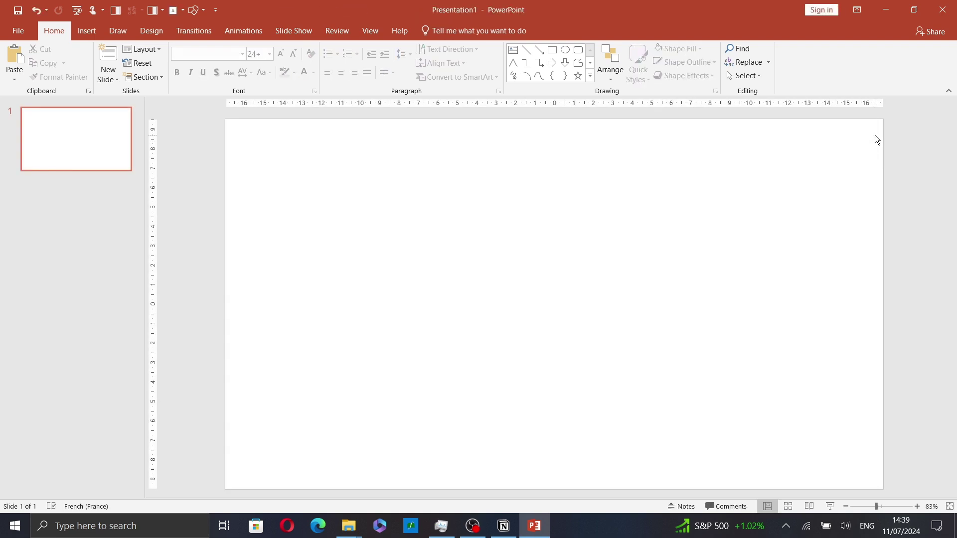
Draw a text box right of the slide centre containing the word TEXT
click(86, 31)
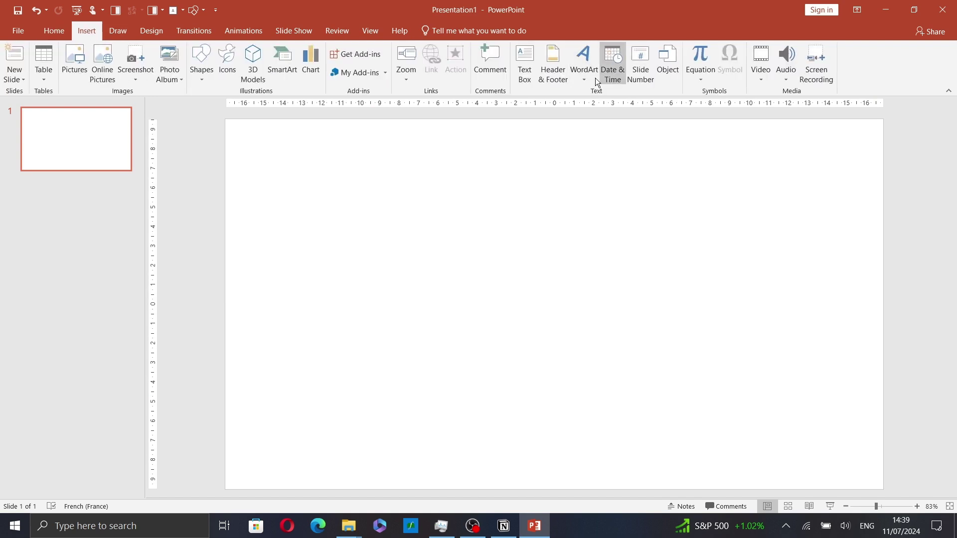
click(524, 65)
drag(411, 231, 730, 429)
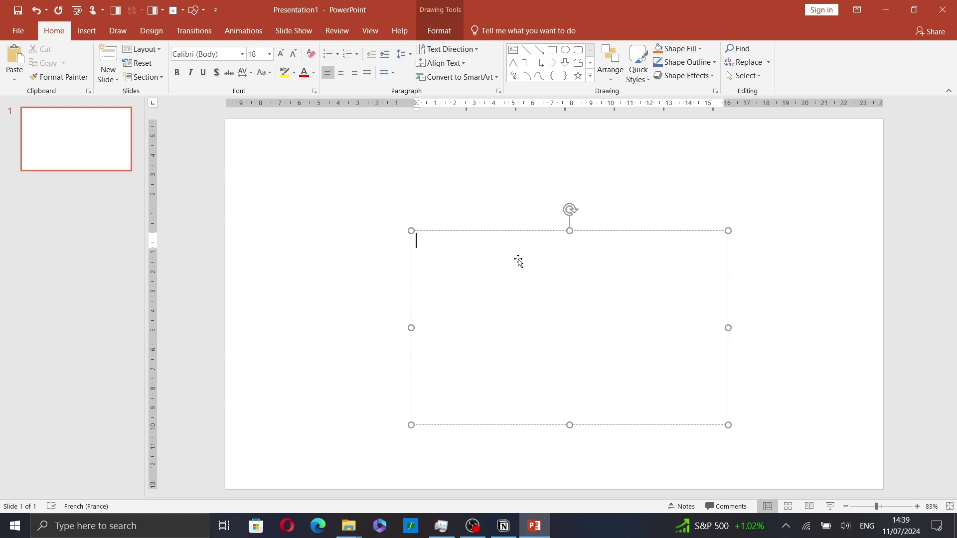
text(TEXT)
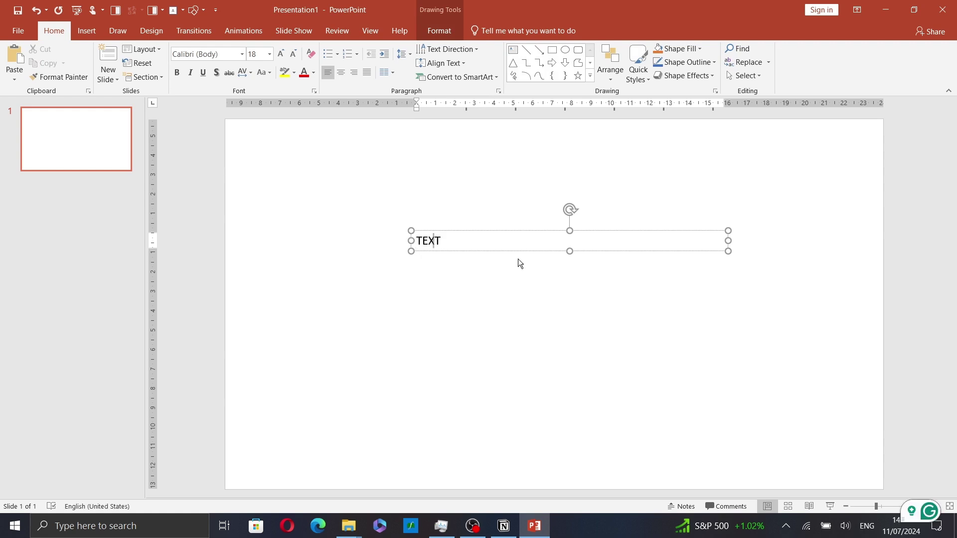
click(512, 250)
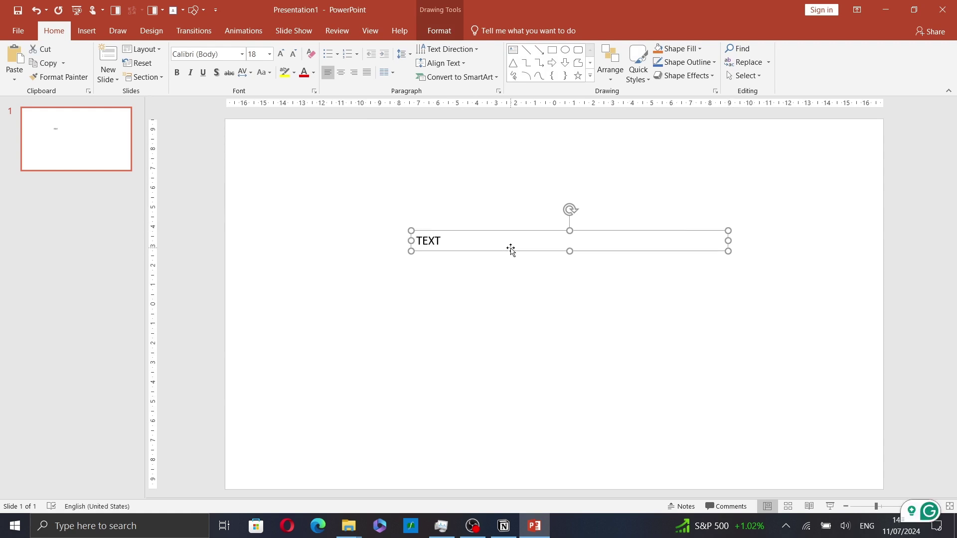
Format TEXT as Adobe Gothic Std B, 36 pt, dark red, centred
click(241, 54)
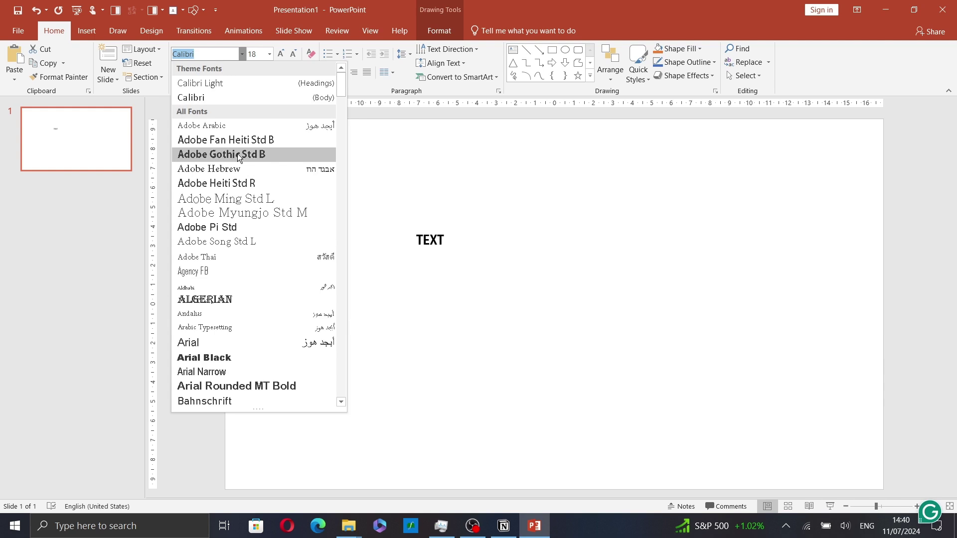
click(221, 155)
click(269, 53)
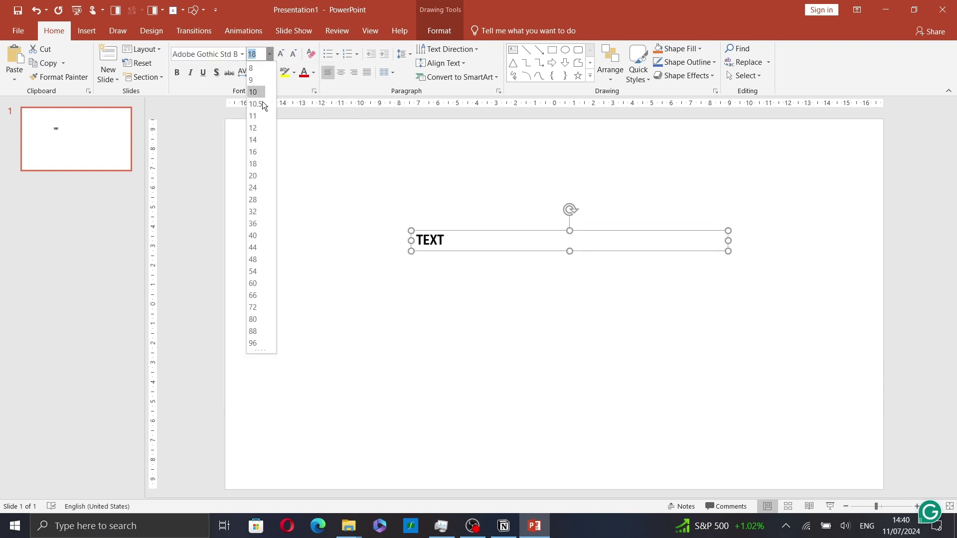
click(254, 223)
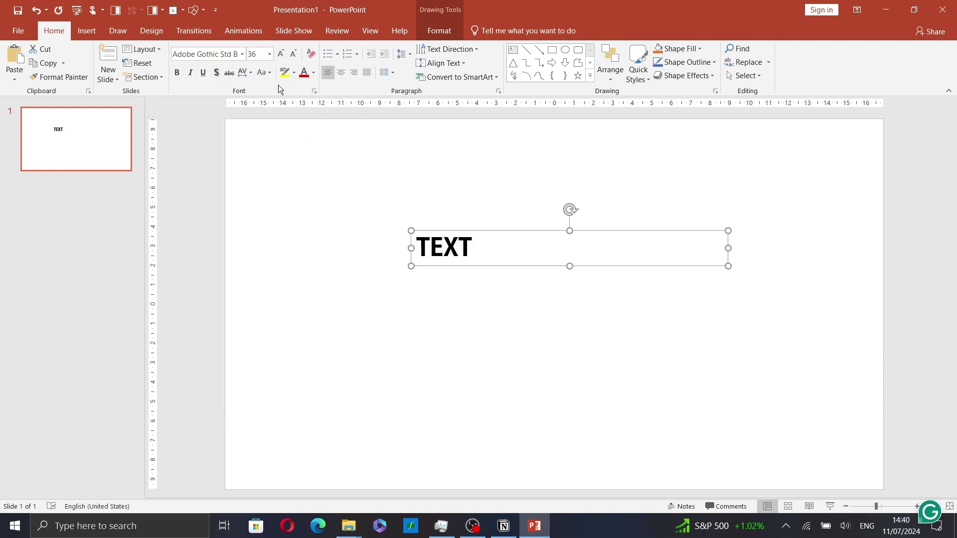
click(313, 74)
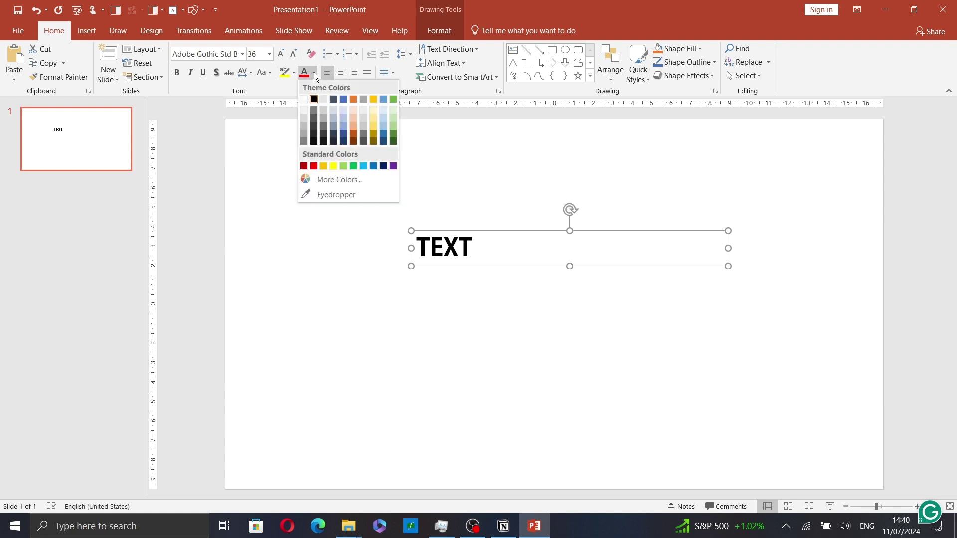
click(312, 167)
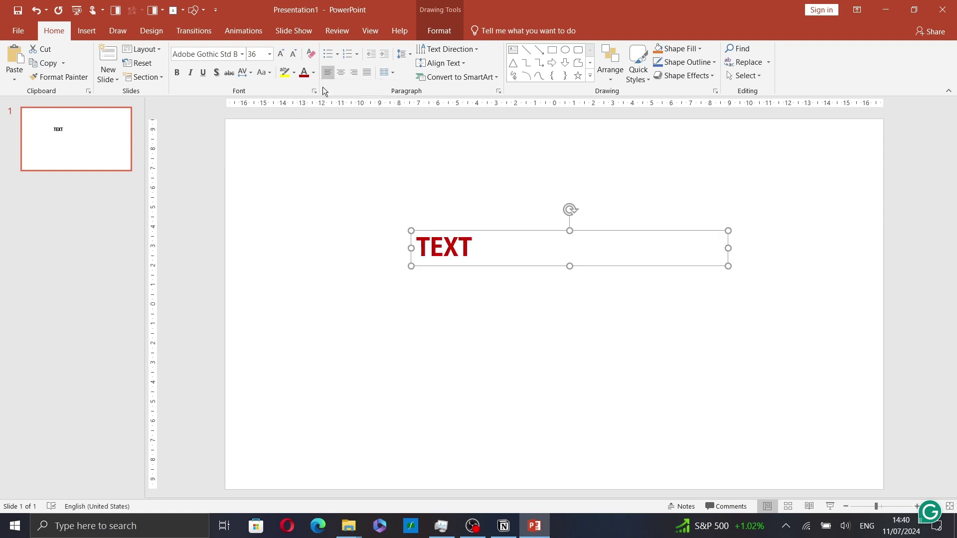
click(341, 73)
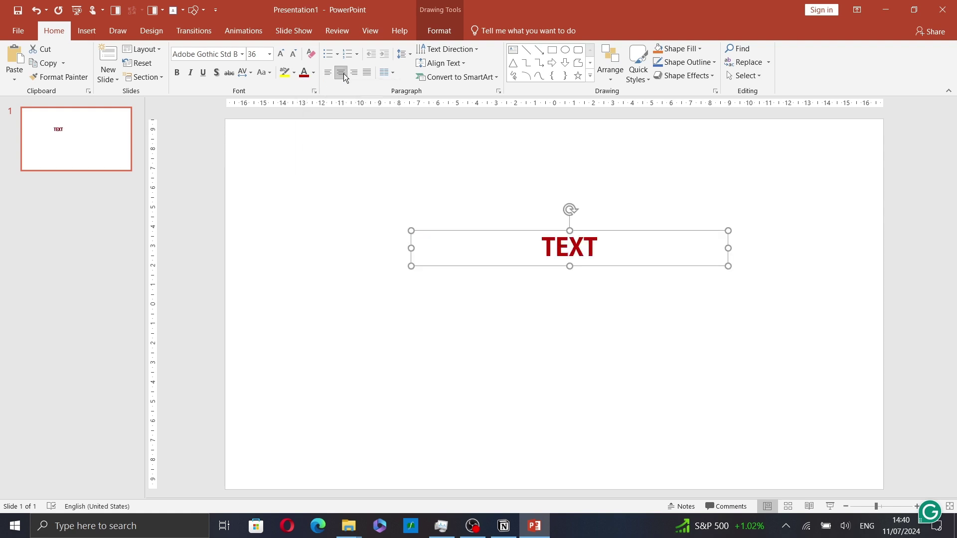
Copy the TEXT box, paste it as a picture, and nudge it left and down
right_click(533, 231)
click(582, 249)
click(507, 329)
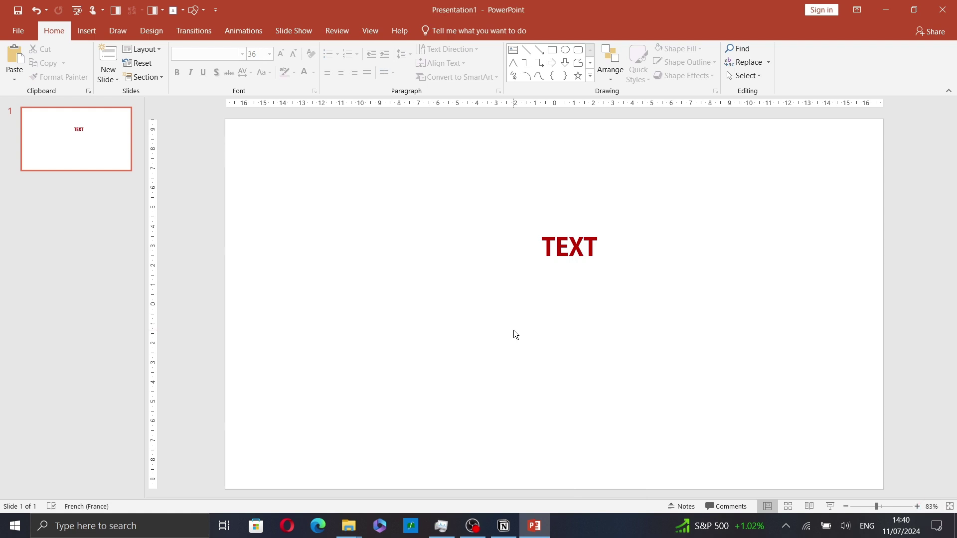
right_click(514, 334)
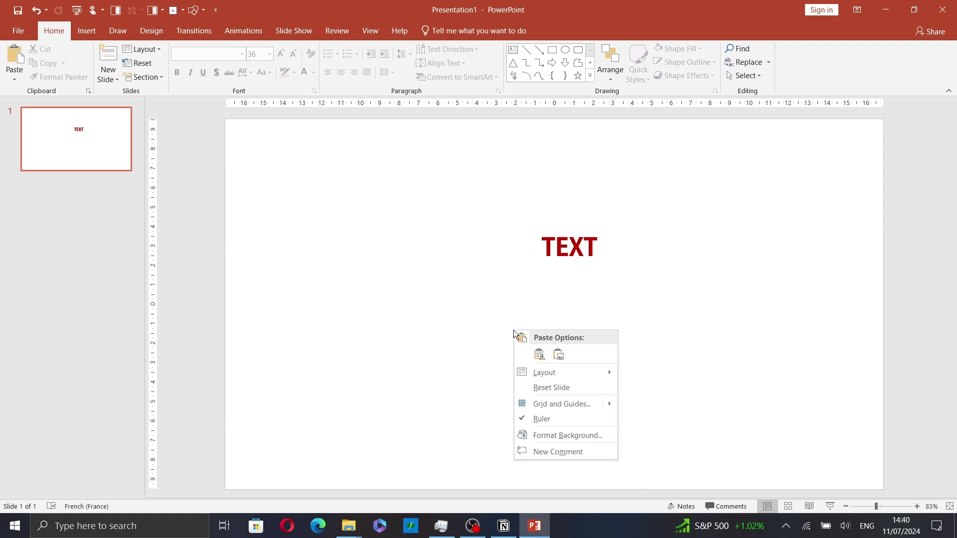
click(560, 358)
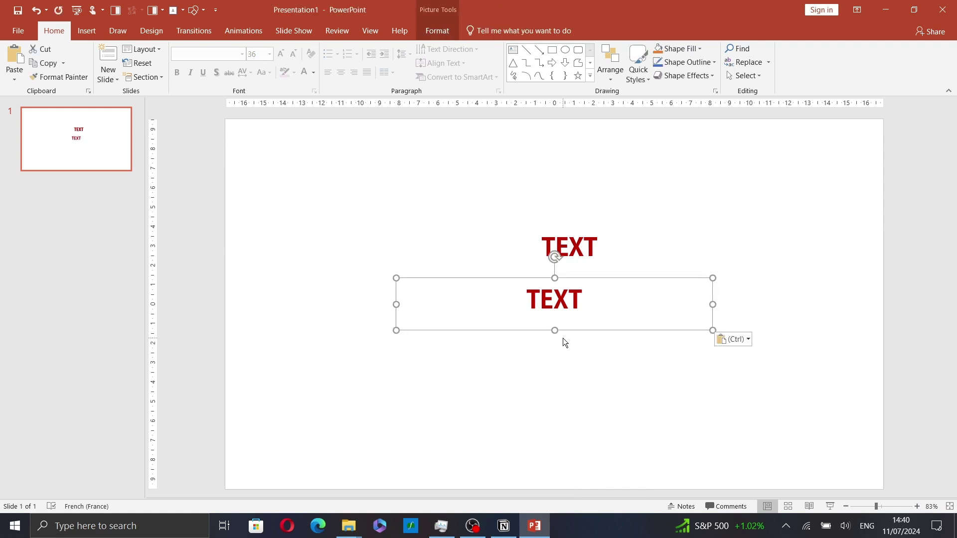
drag(587, 330, 562, 342)
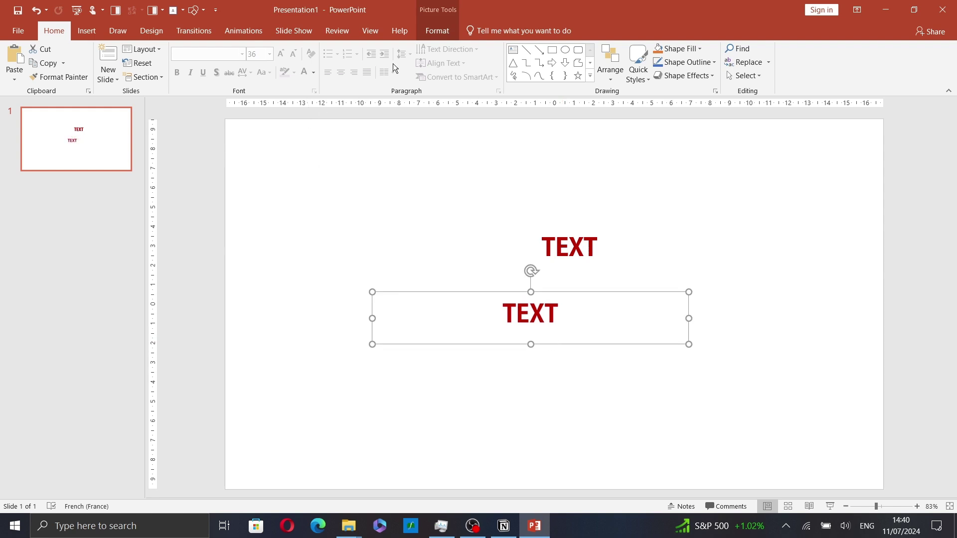
Apply the Blur artistic effect to the pasted TEXT picture
click(437, 31)
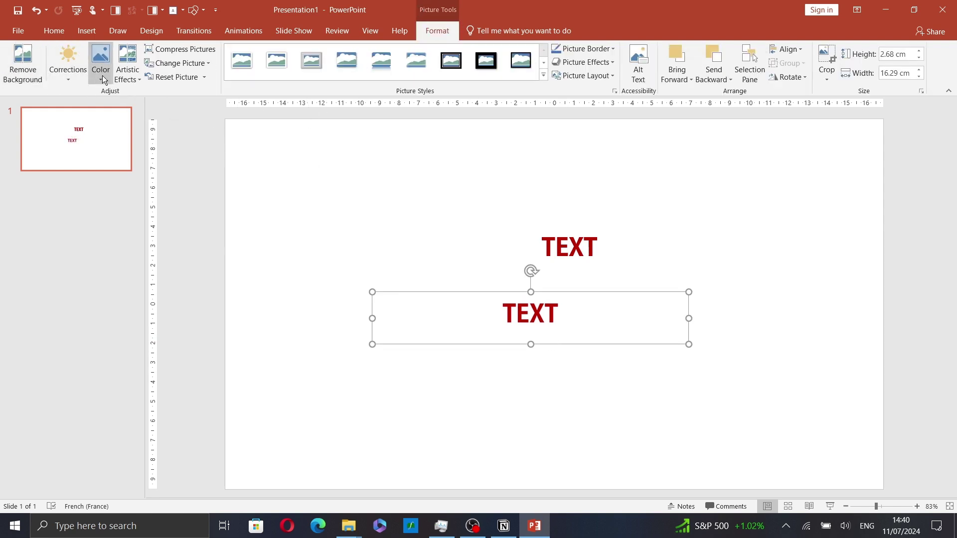
click(128, 72)
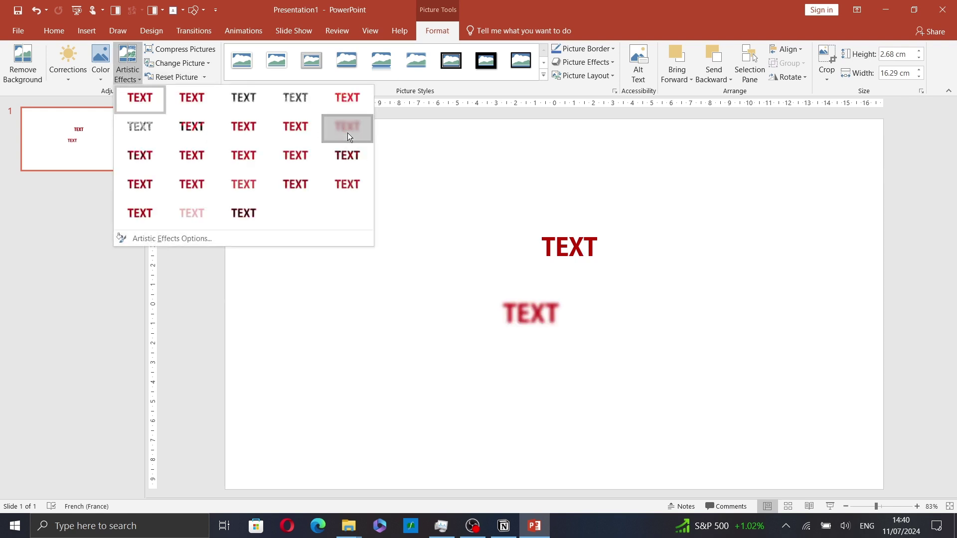
click(348, 132)
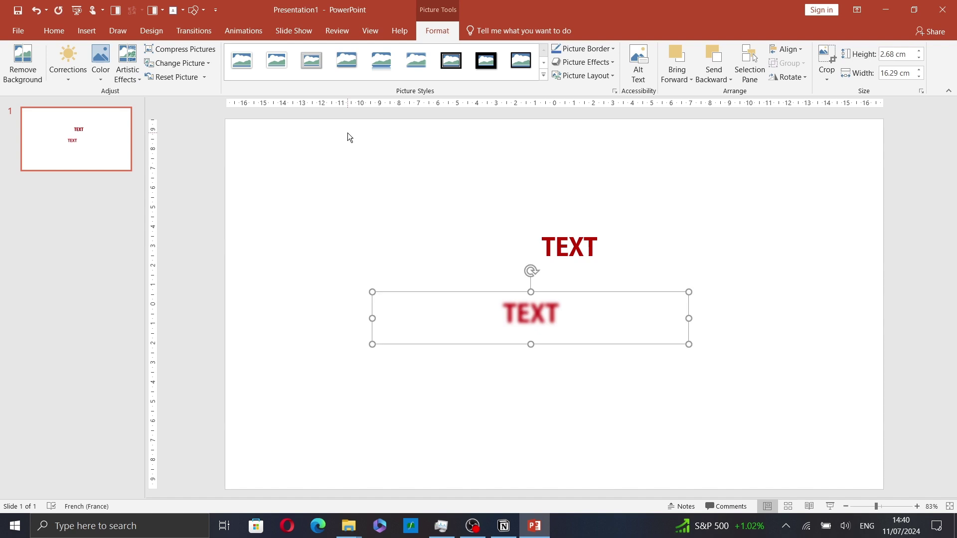
Select Blur under Artistic Effects in the picture's Format Picture panel
right_click(602, 345)
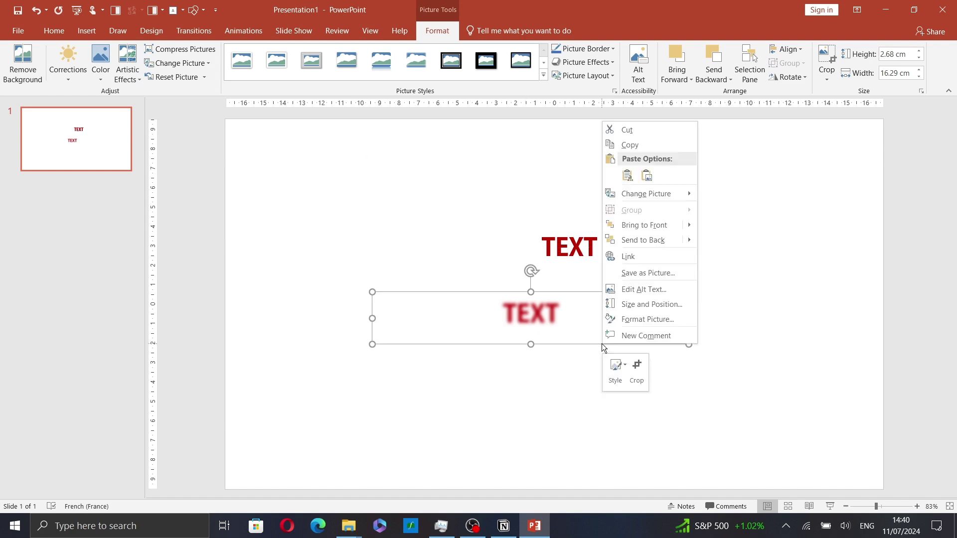
click(636, 322)
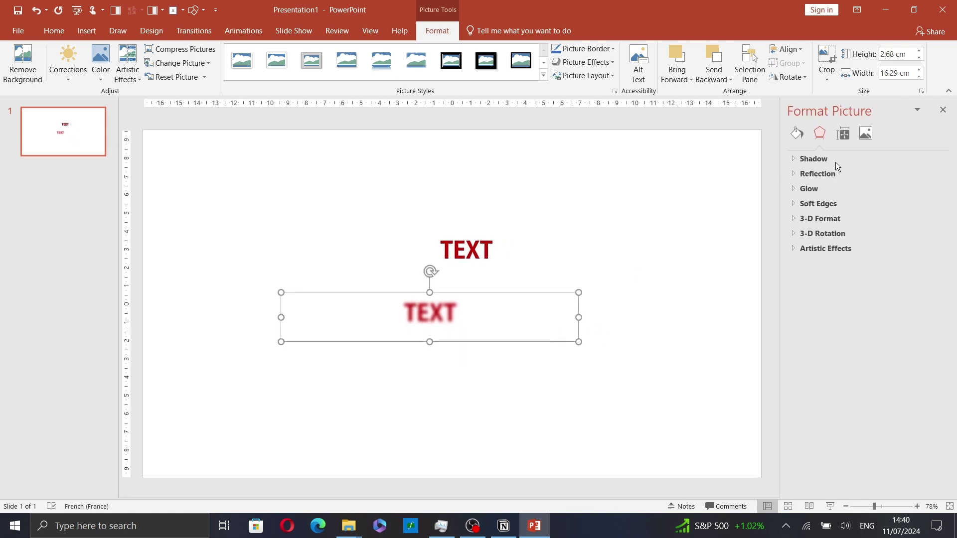
click(866, 135)
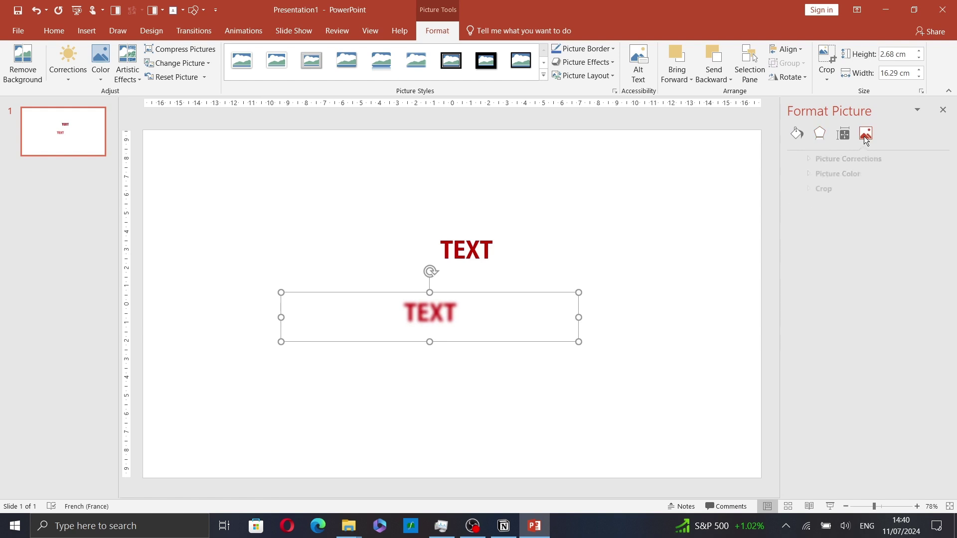
click(819, 134)
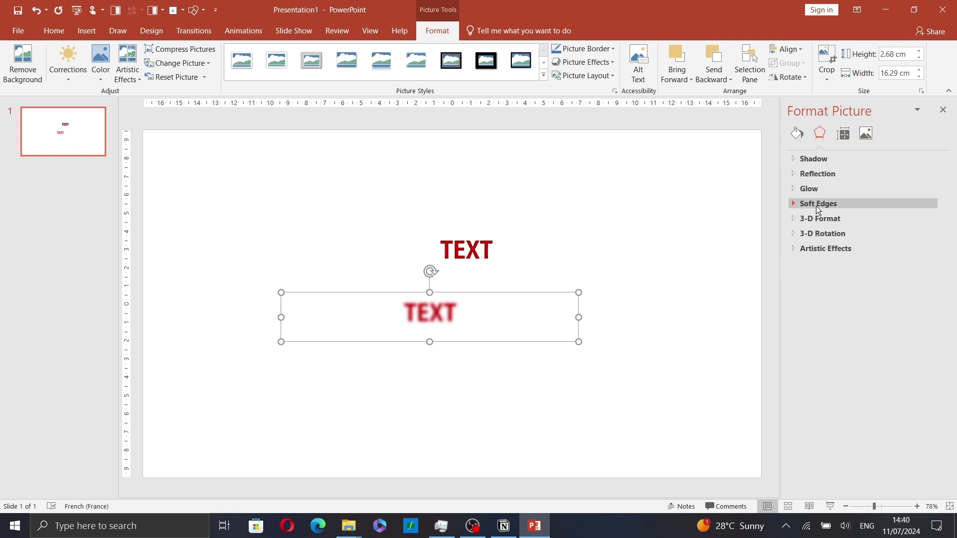
click(791, 249)
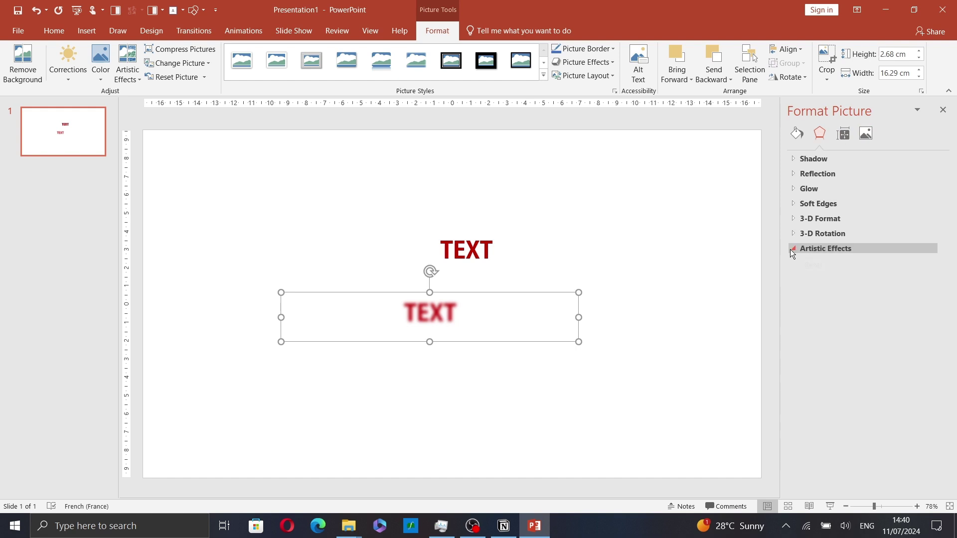
click(925, 265)
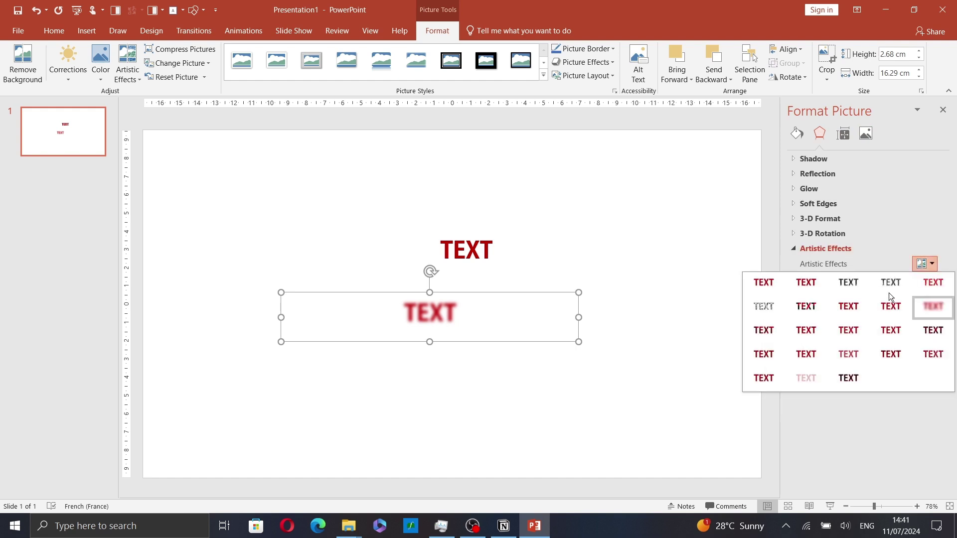
click(933, 305)
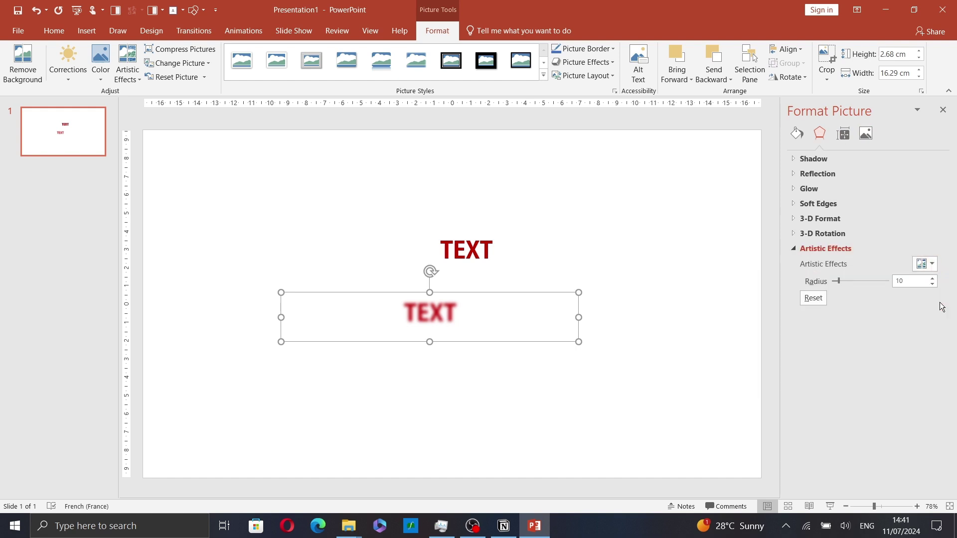
Set the blur radius to 30, then deselect the TEXT picture
drag(837, 282, 845, 281)
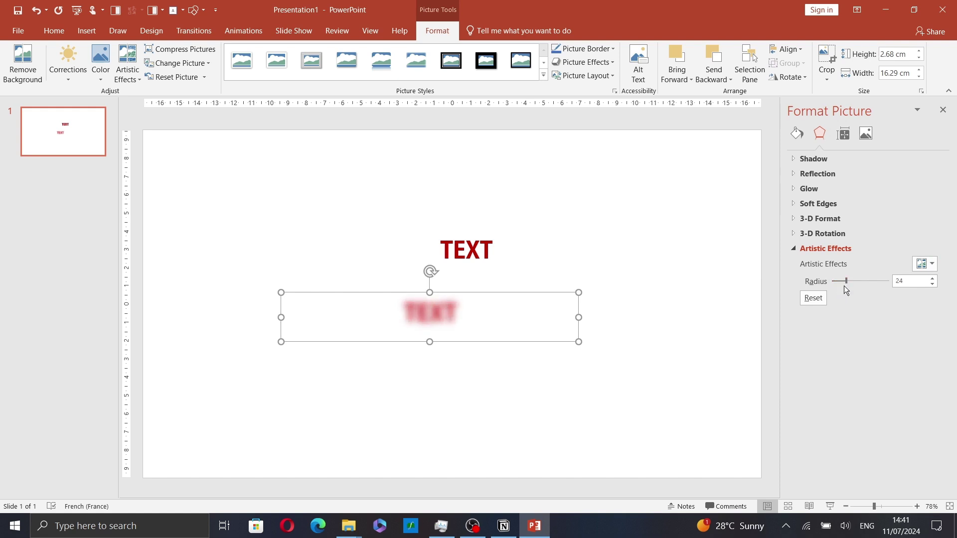
double_click(900, 281)
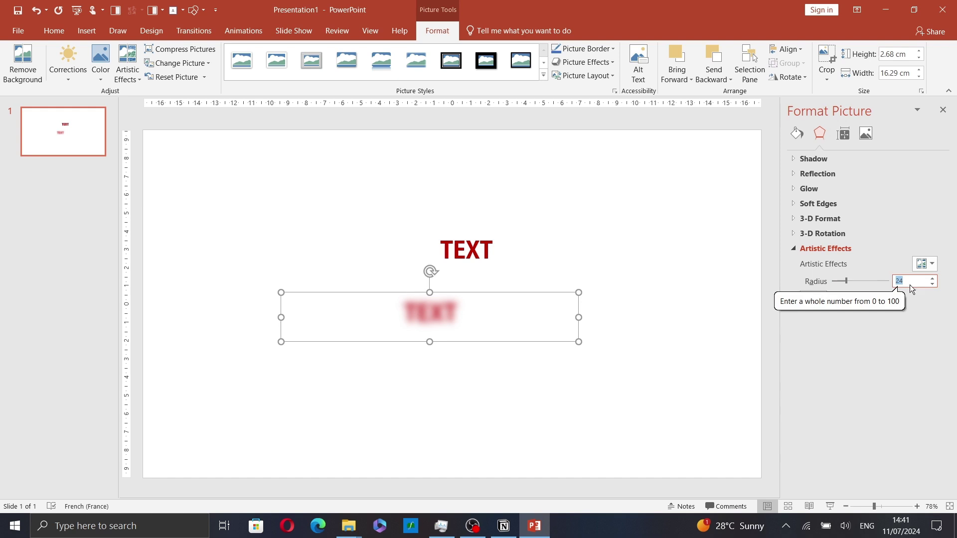
text(30)
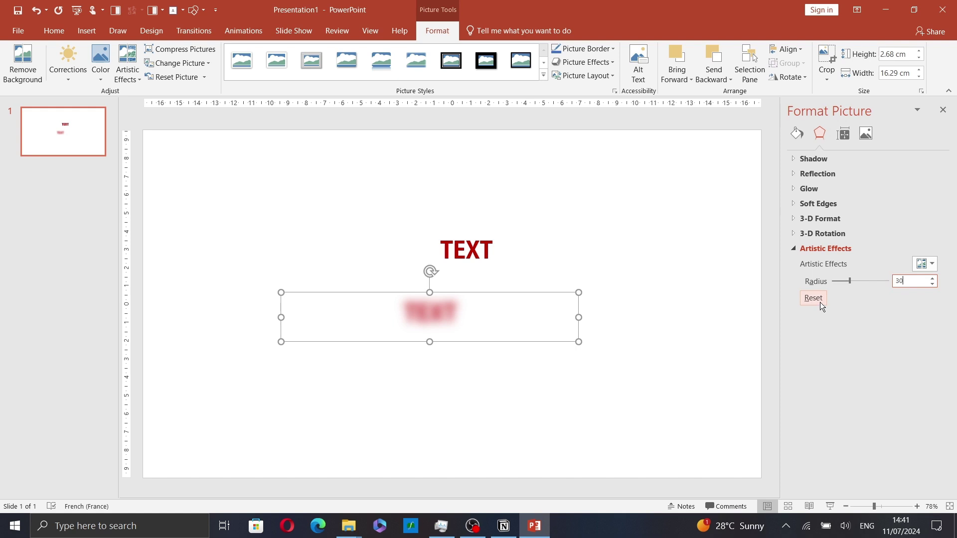
click(537, 432)
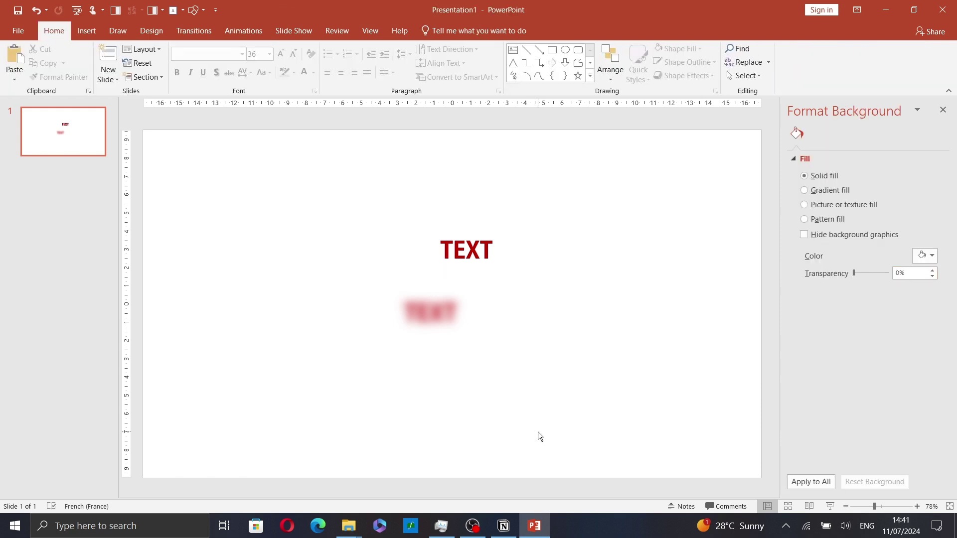